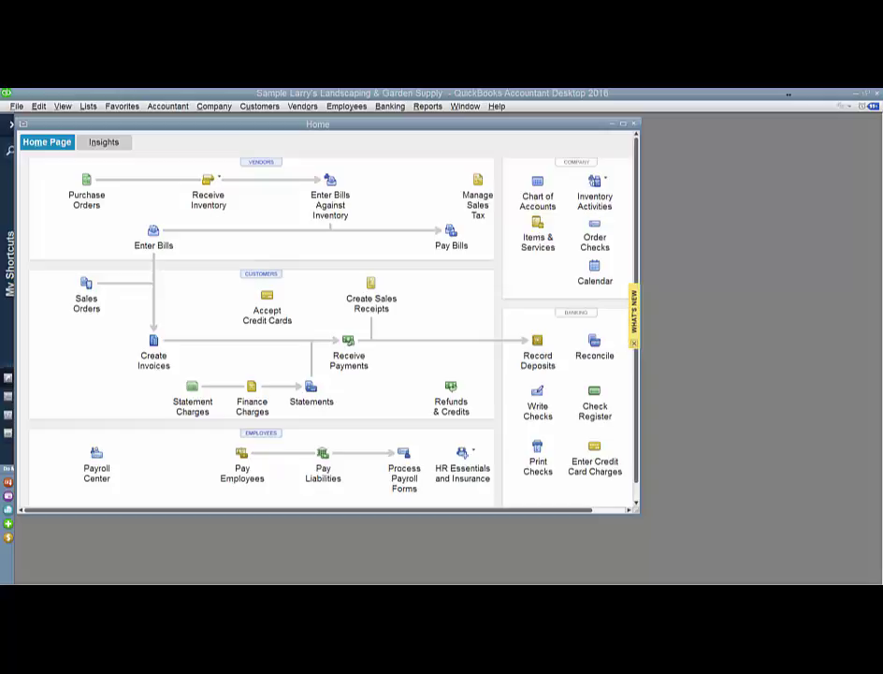
Select Nolan Hardware and Supplies in the Vendor Center and highlight its 11/15/2020 $500 ACH bill payment
click(265, 164)
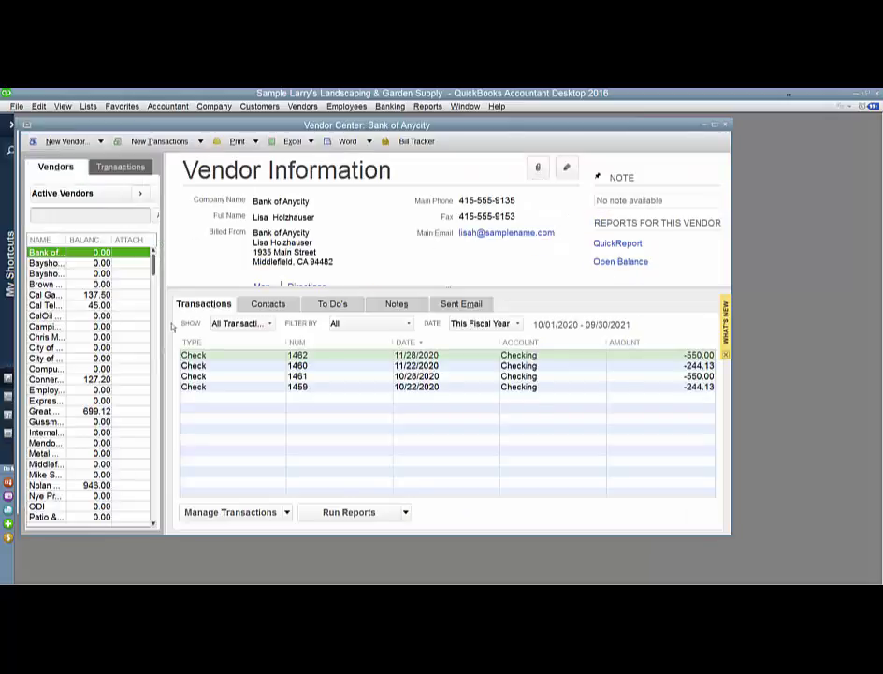
click(42, 485)
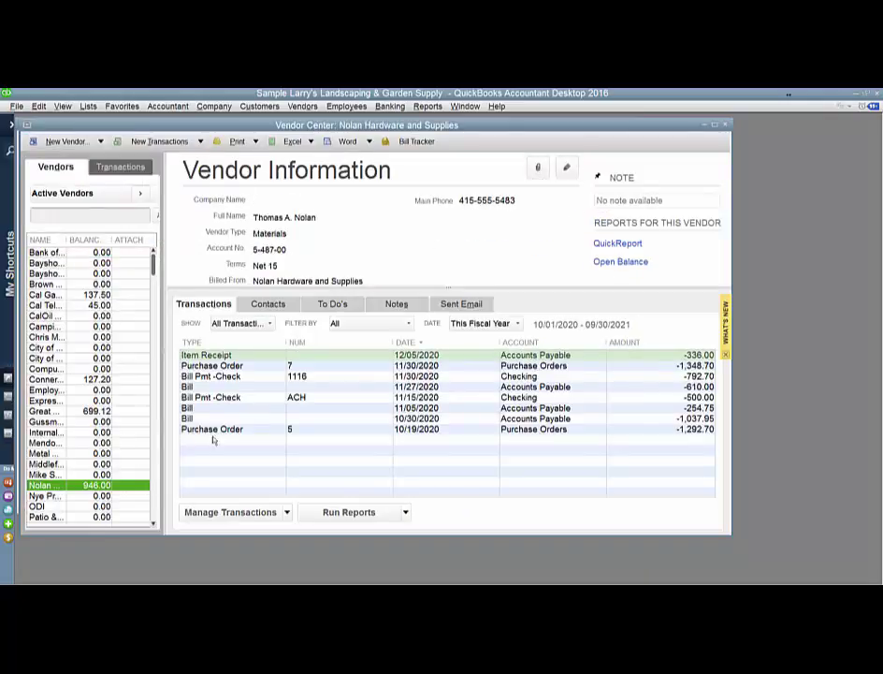
click(330, 401)
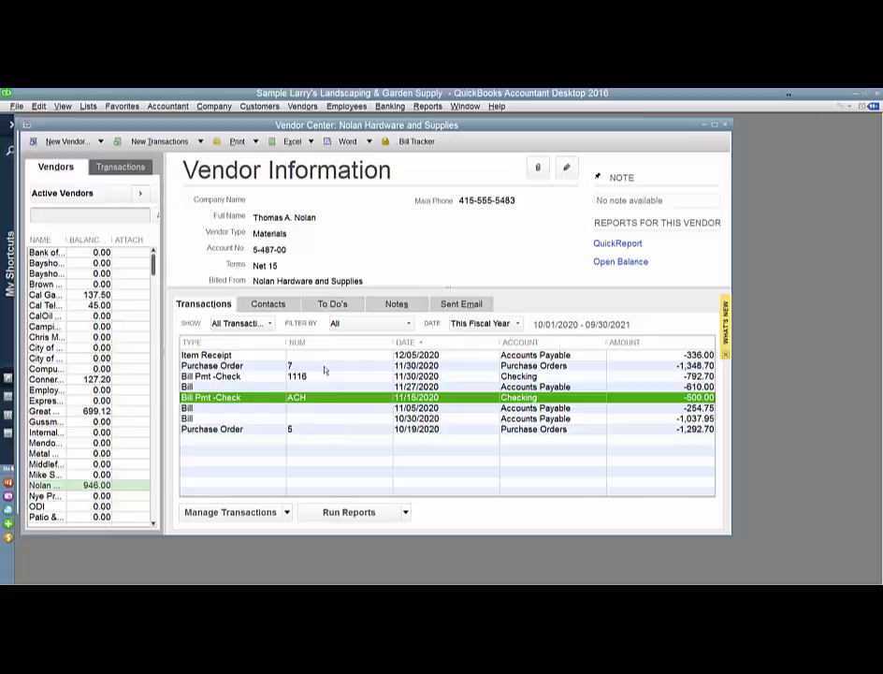
click(383, 106)
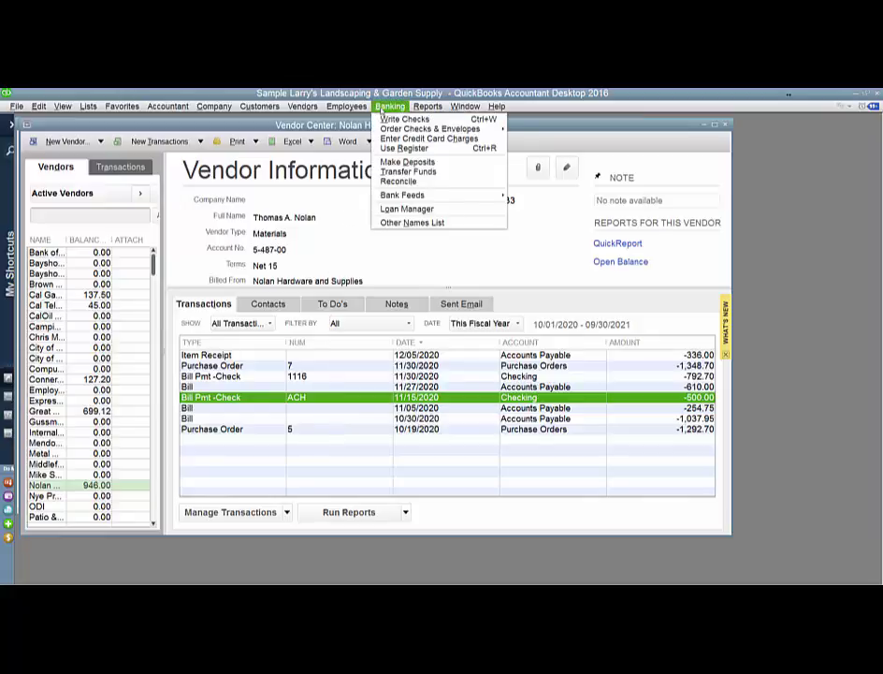
click(404, 148)
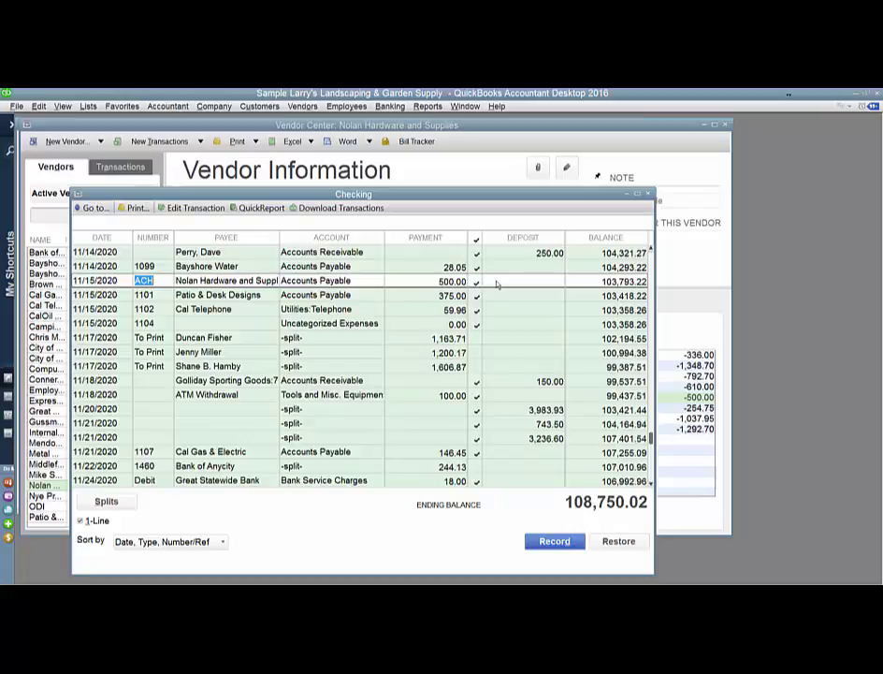
key(Escape)
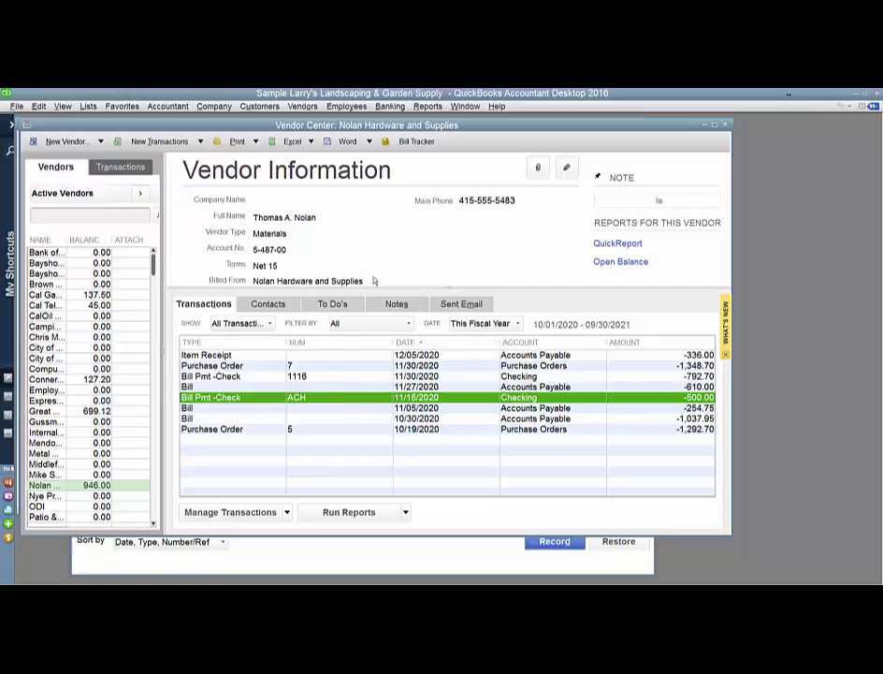
Start a $500.00 check to Nolan Hardware and Supplies with the reissued-payment memo
click(388, 107)
click(404, 118)
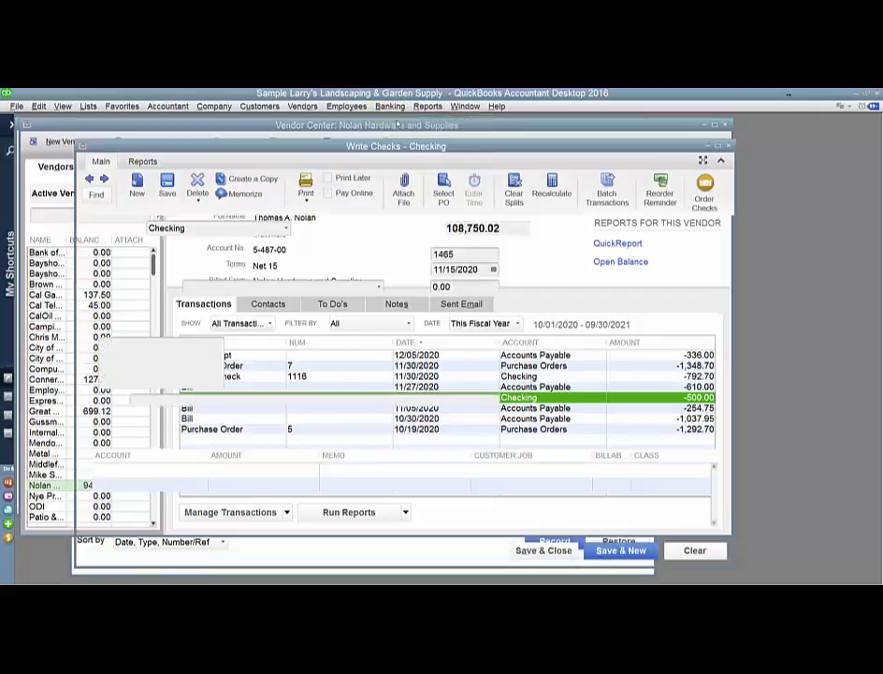
text(500.00)
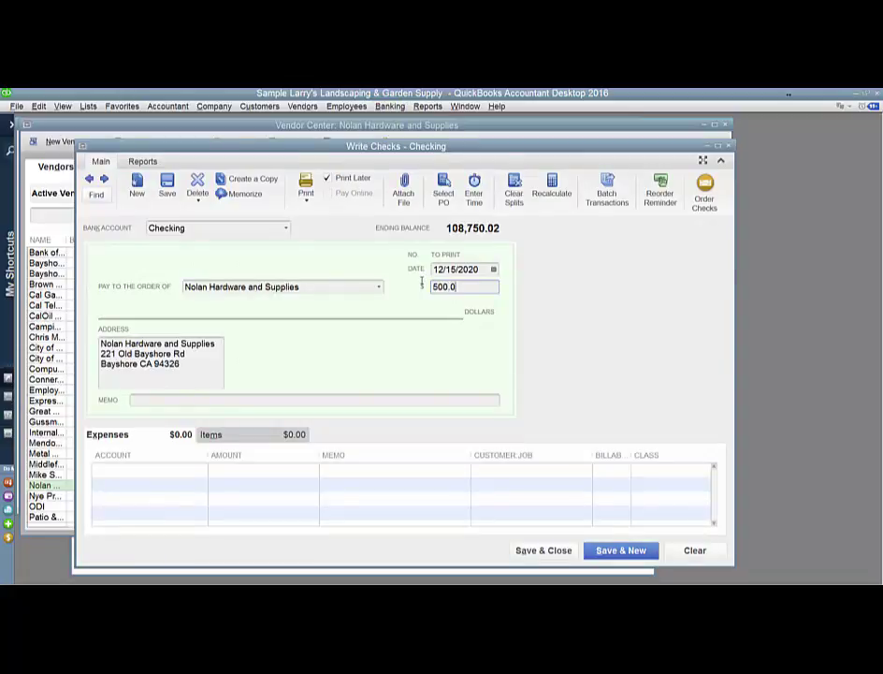
key(Tab)
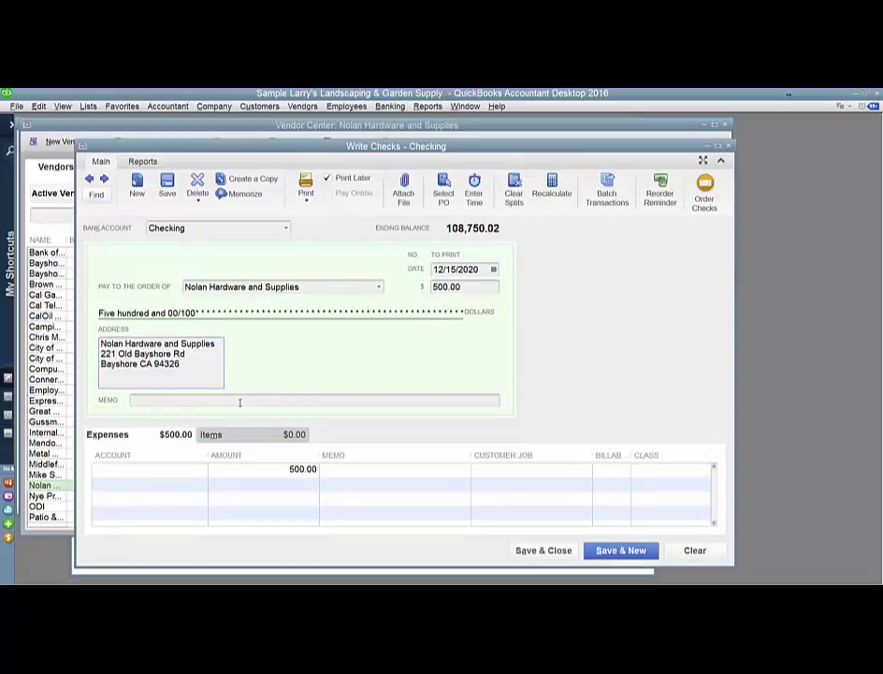
click(239, 402)
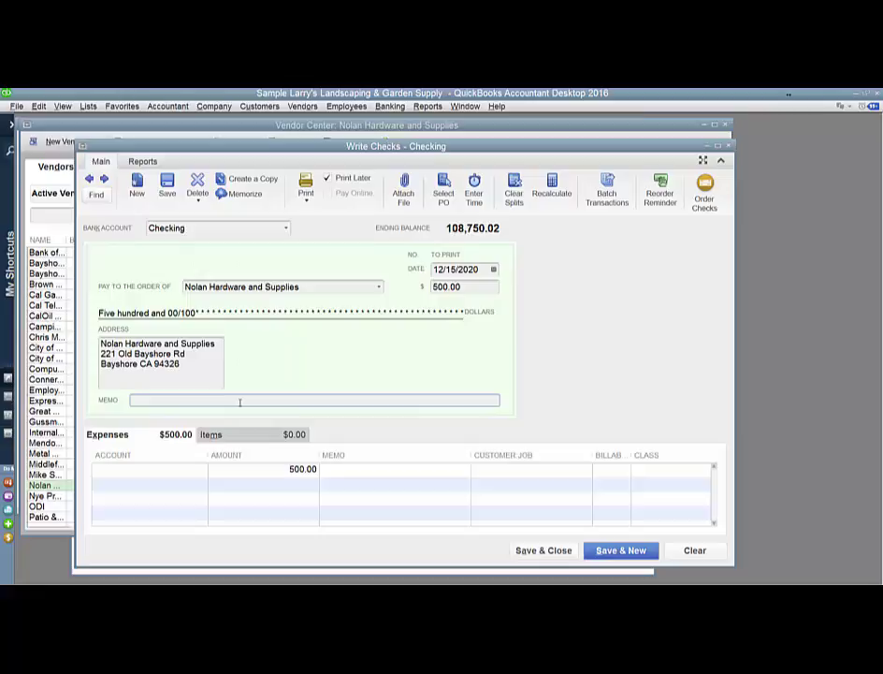
text(ACH payment never received by vendor, payment reissued)
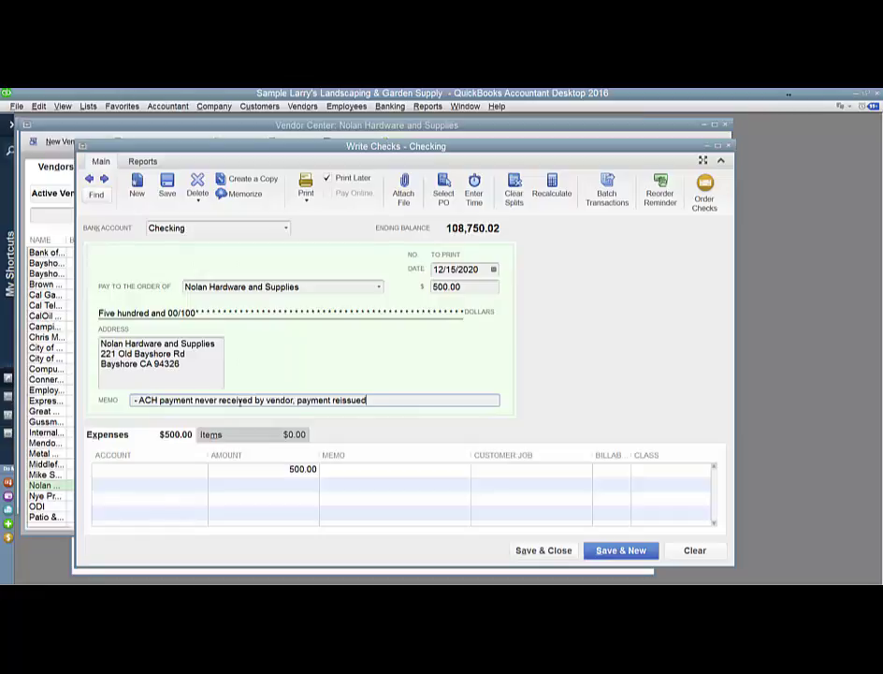
Charge the check's expense line to Cost of Goods Sold with the memo, then save it
click(114, 468)
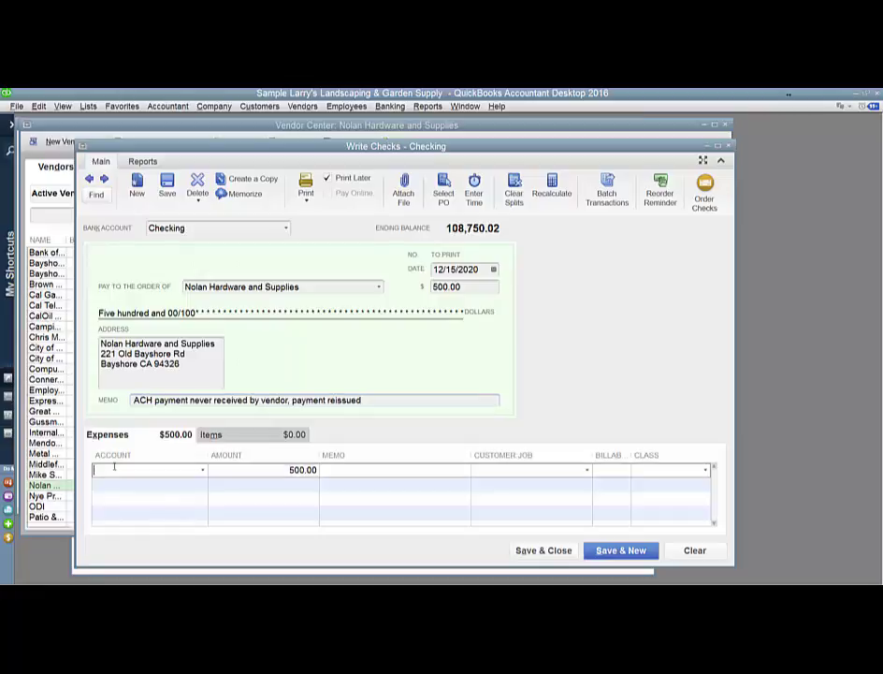
text(Cost of Goods Sold)
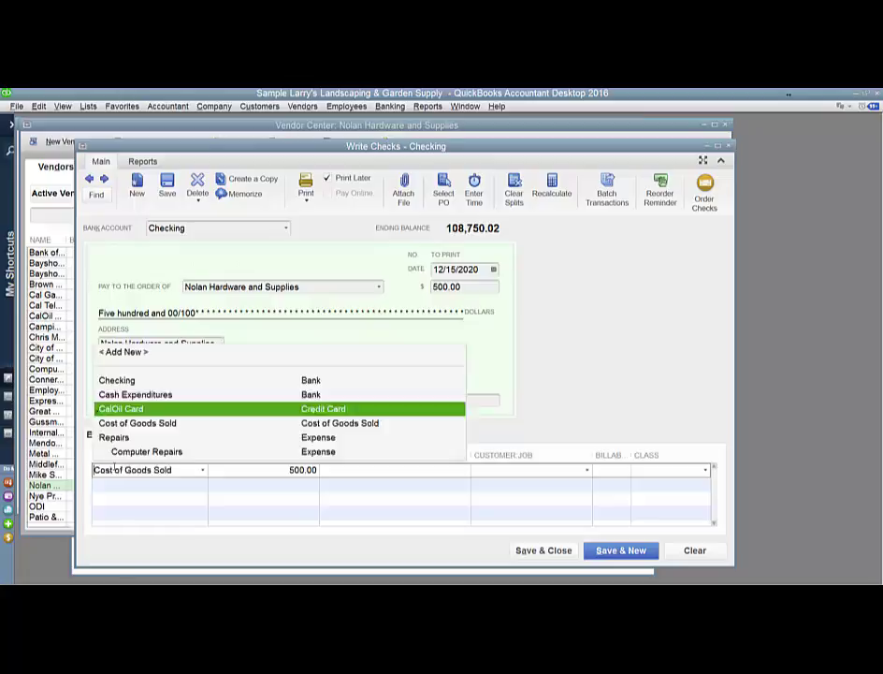
key(Tab)
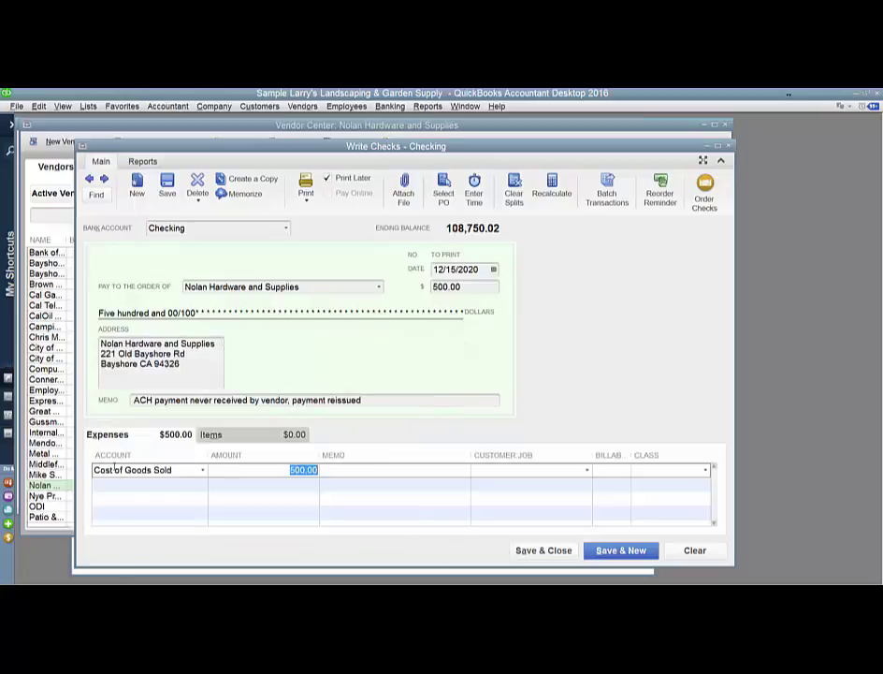
key(Tab)
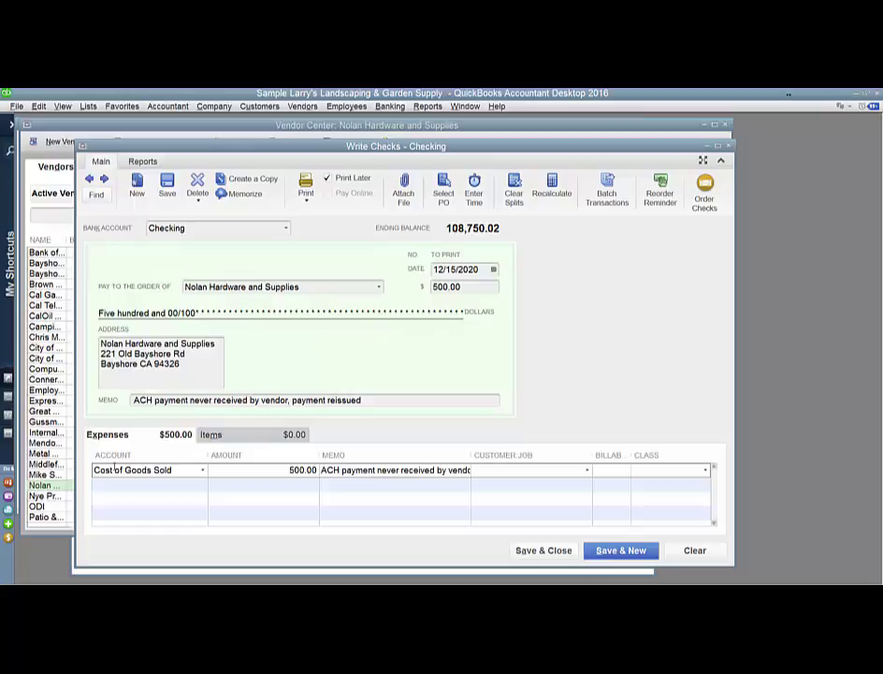
click(373, 399)
click(362, 470)
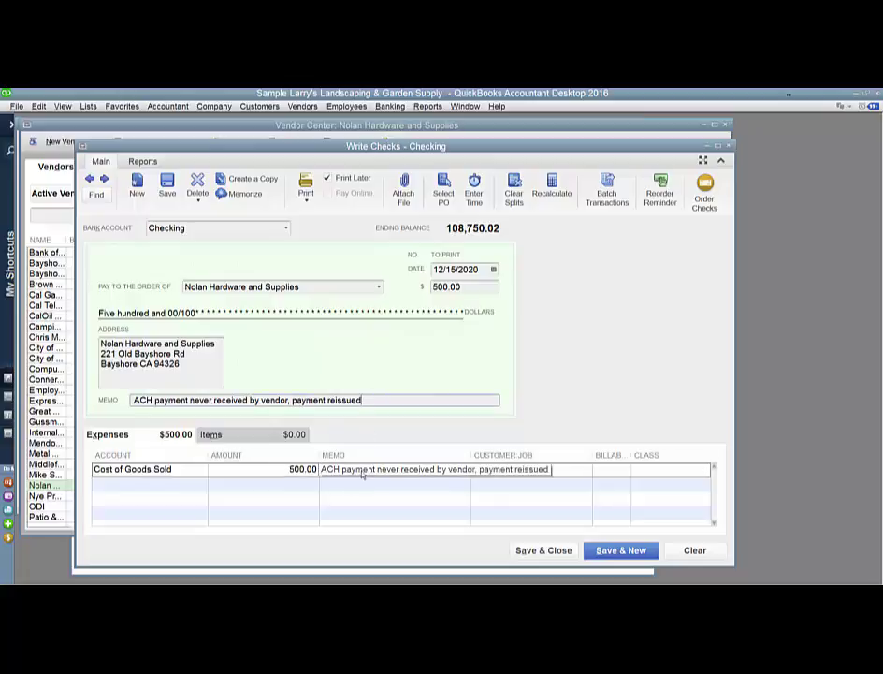
key(shift+Home)
key(ctrl+c)
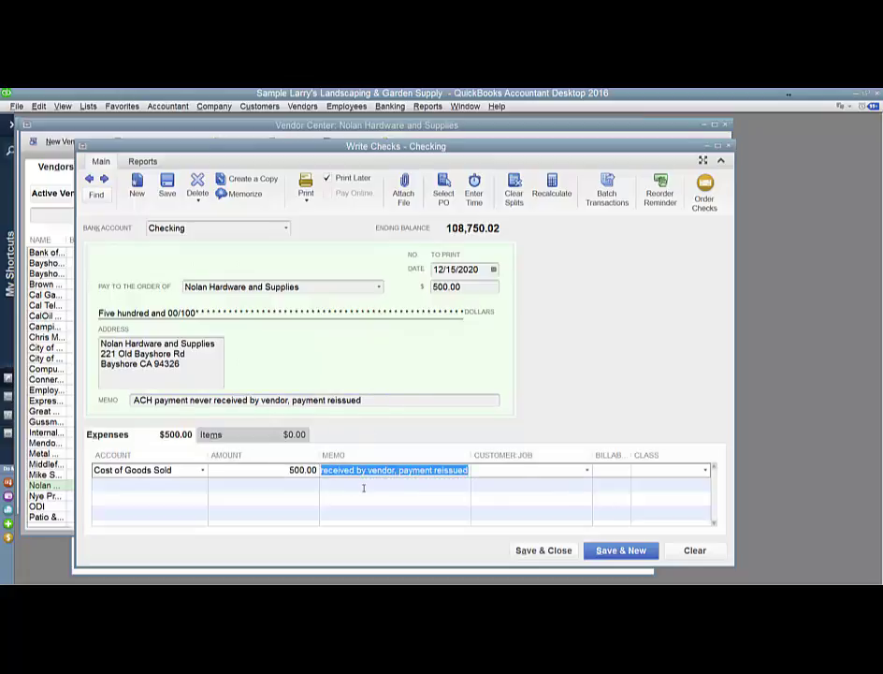
click(363, 485)
click(478, 269)
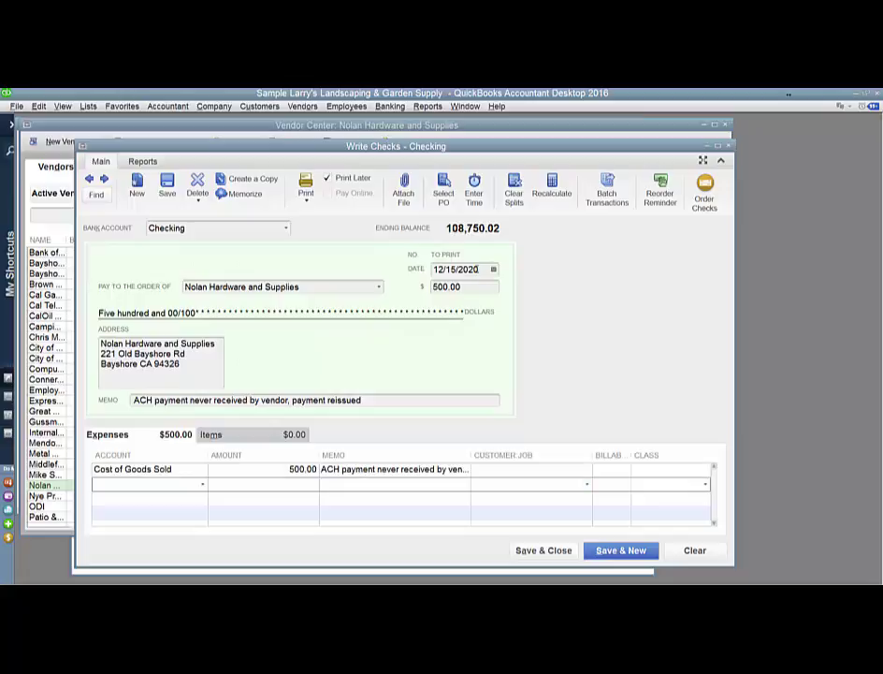
click(560, 554)
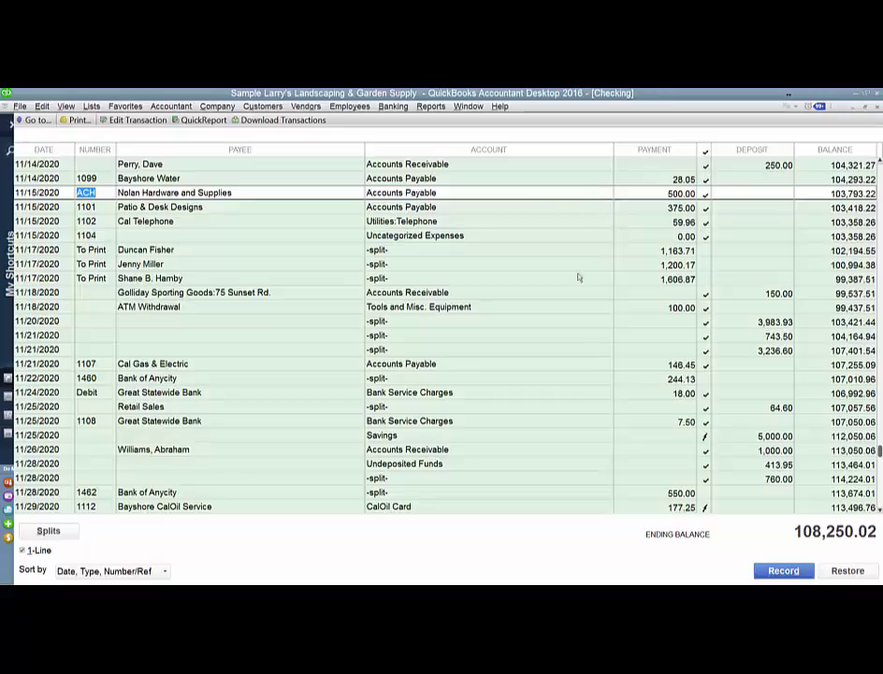
Scroll down the Checking register and select the 12/15/2020 $500 Nolan Hardware check
scroll(537, 415, down, 3)
scroll(537, 414, down, 12)
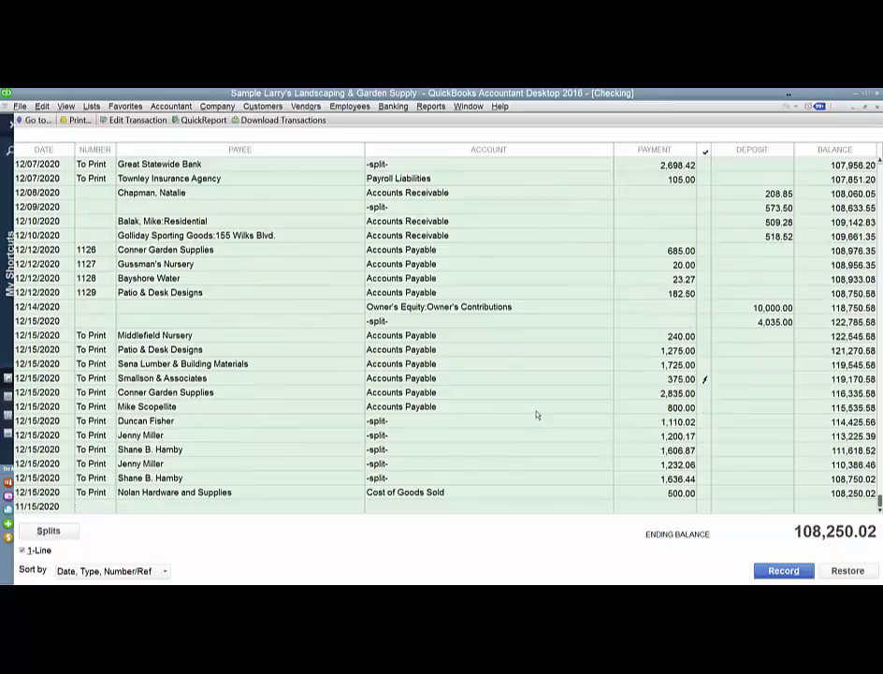
click(500, 493)
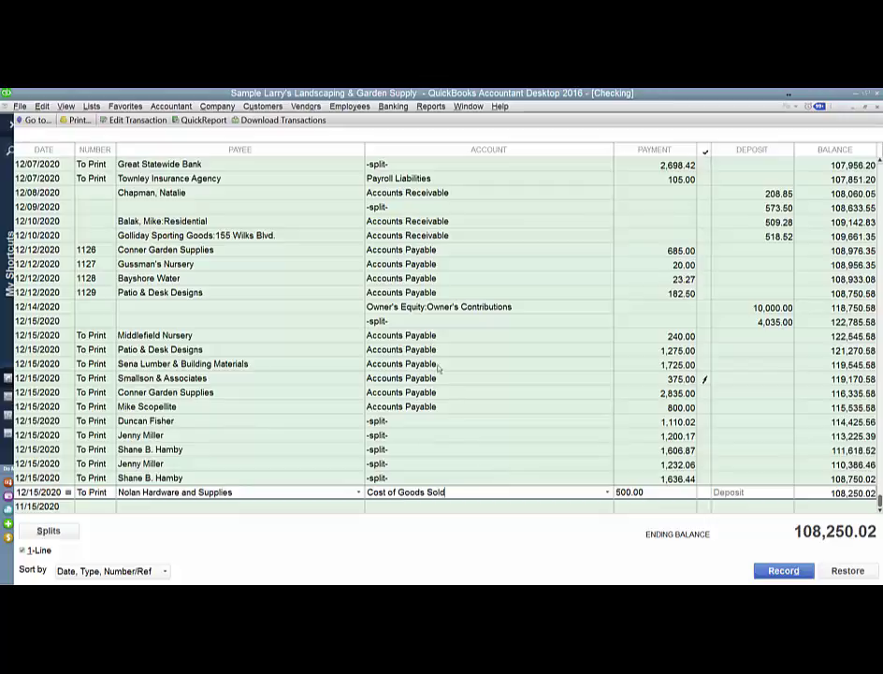
Start a new deposit from Nolan Hardware and Supplies against Cost of Goods Sold
click(393, 106)
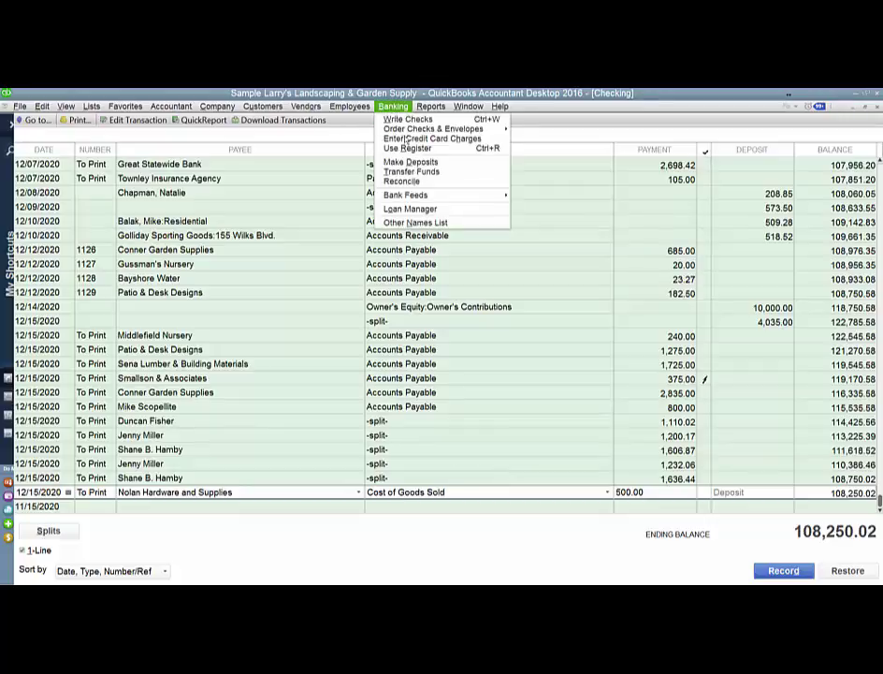
click(411, 164)
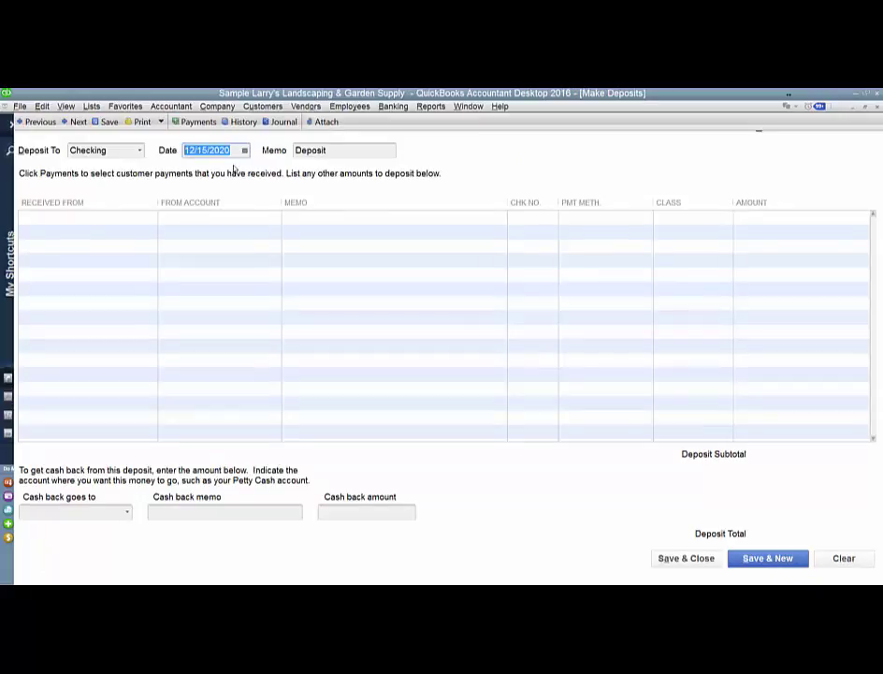
click(103, 214)
text(Nolan Hardware and Supplies)
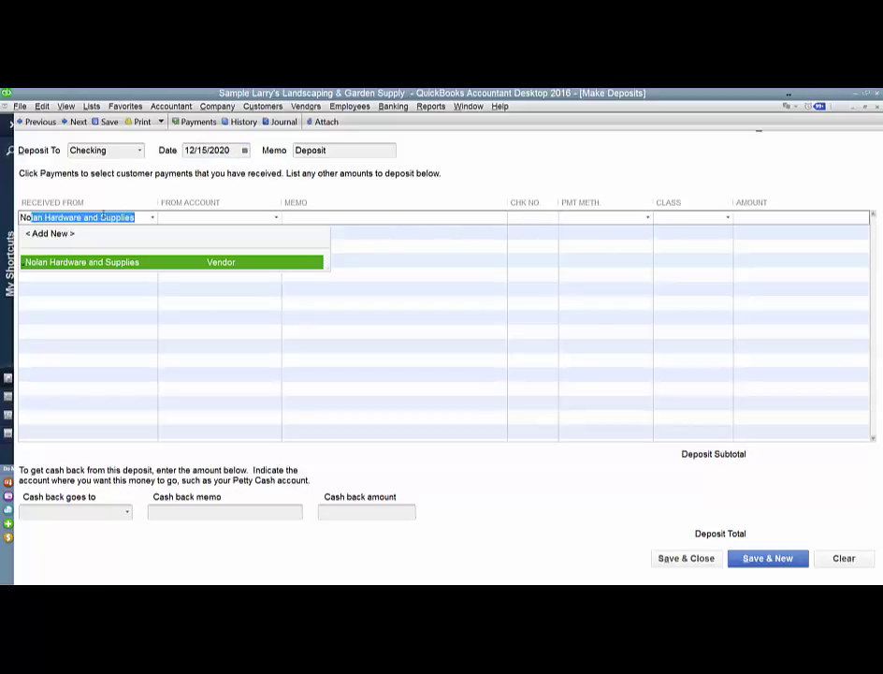
key(Tab)
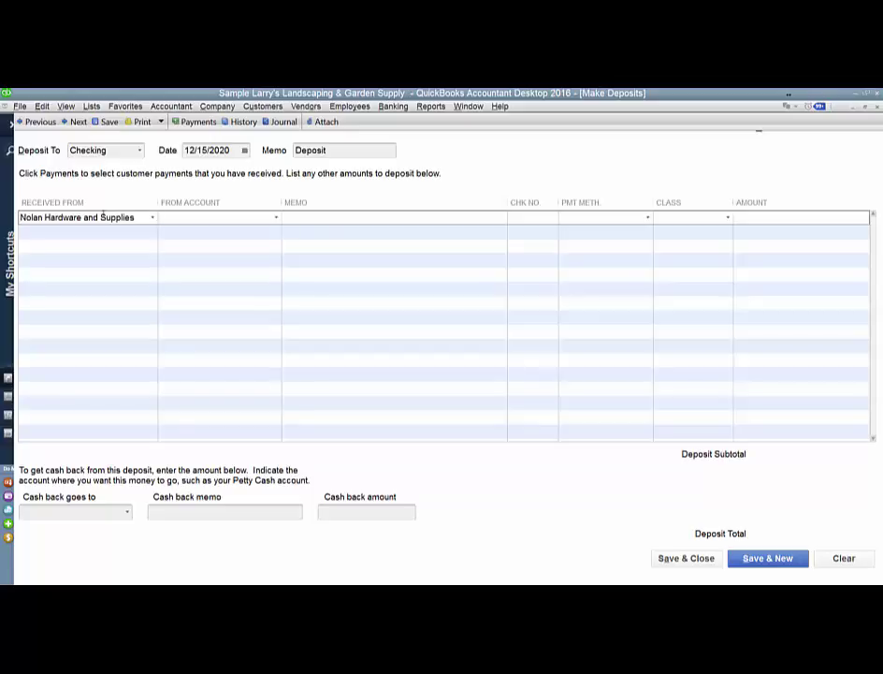
text(Cost of Goods Sold)
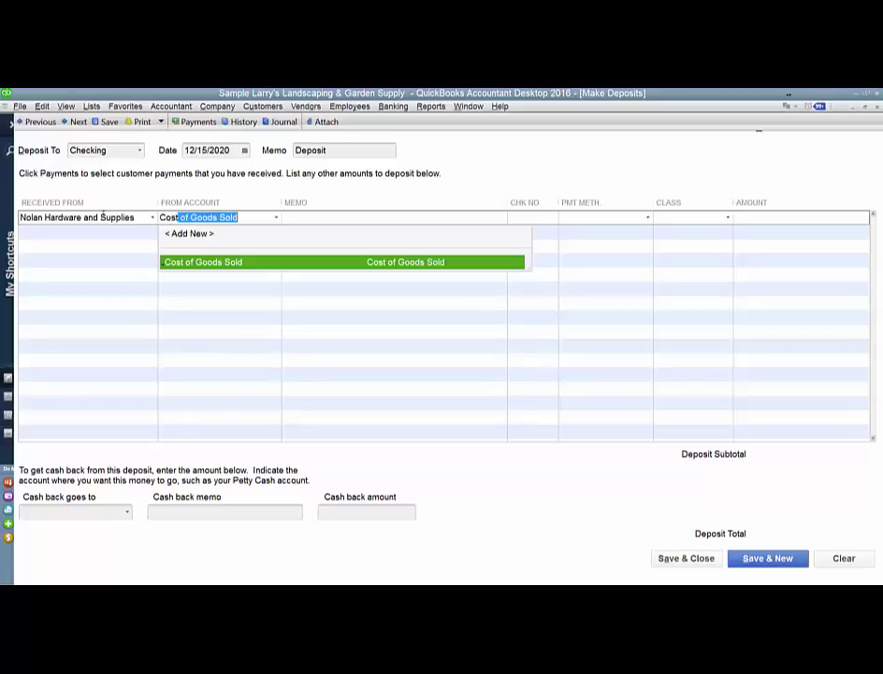
key(Tab)
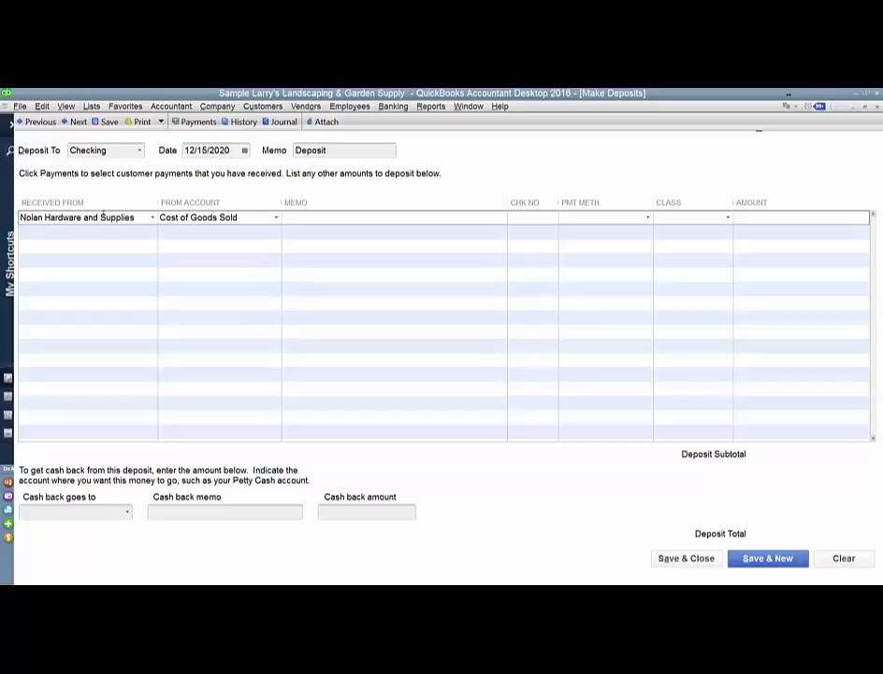
Add the reissue memo and a 500.00 amount, save the deposit, and select it in the register
key(ctrl+v)
key(Tab)
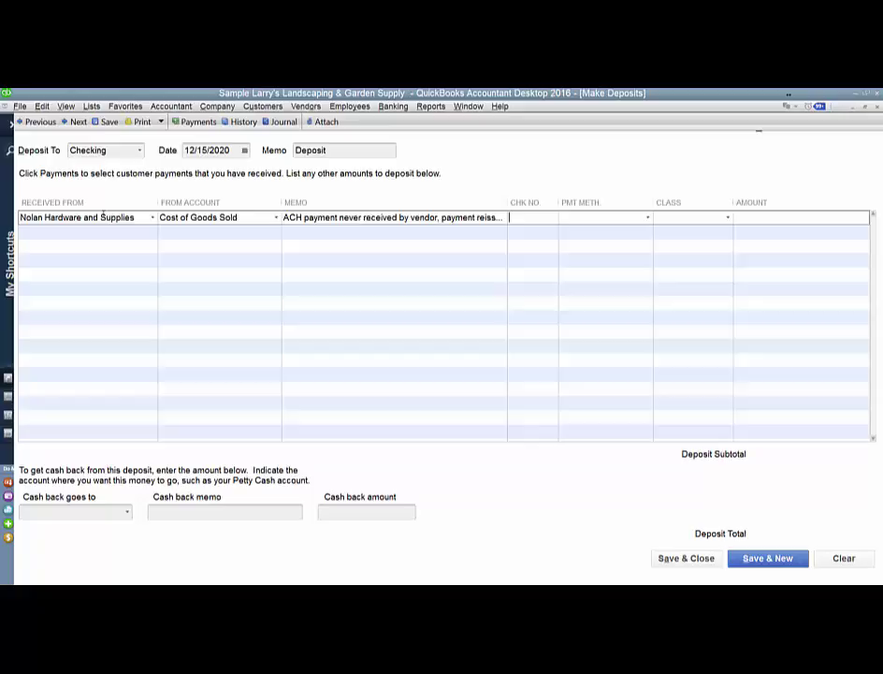
key(Tab)
key(Tab)
key(Tab)
text(500)
key(Tab)
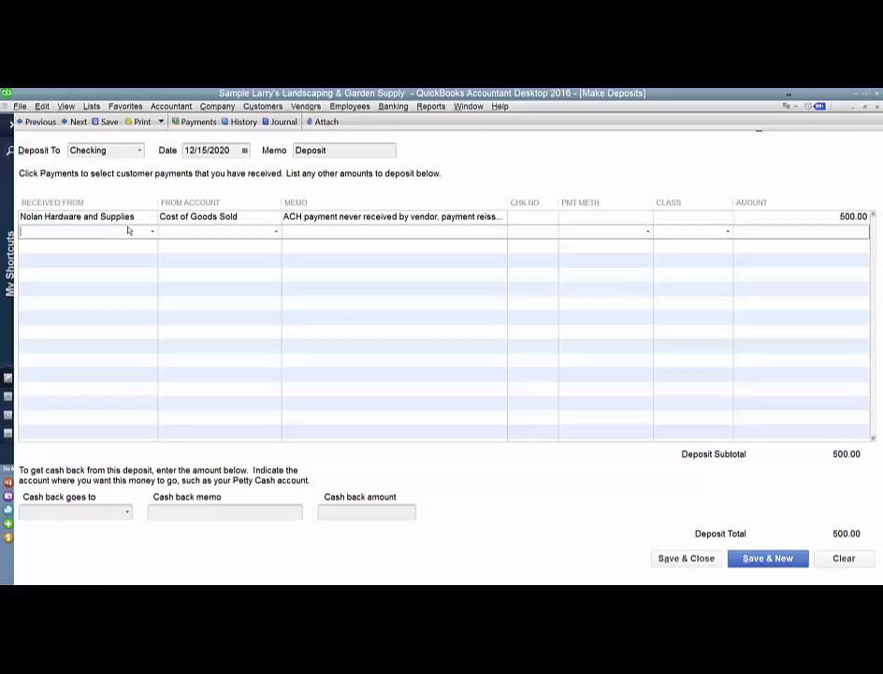
click(669, 560)
click(468, 321)
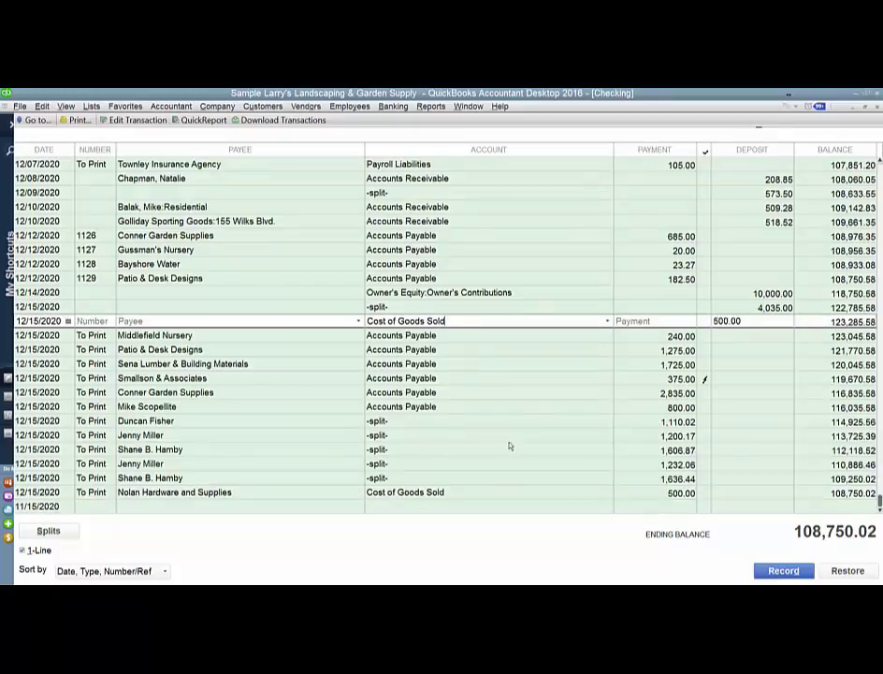
click(501, 497)
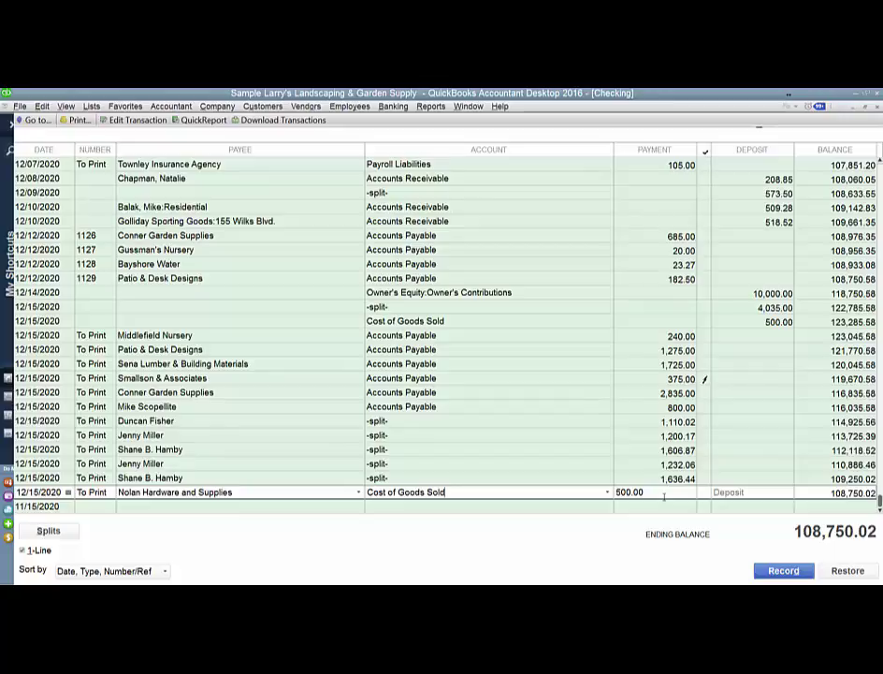
click(506, 321)
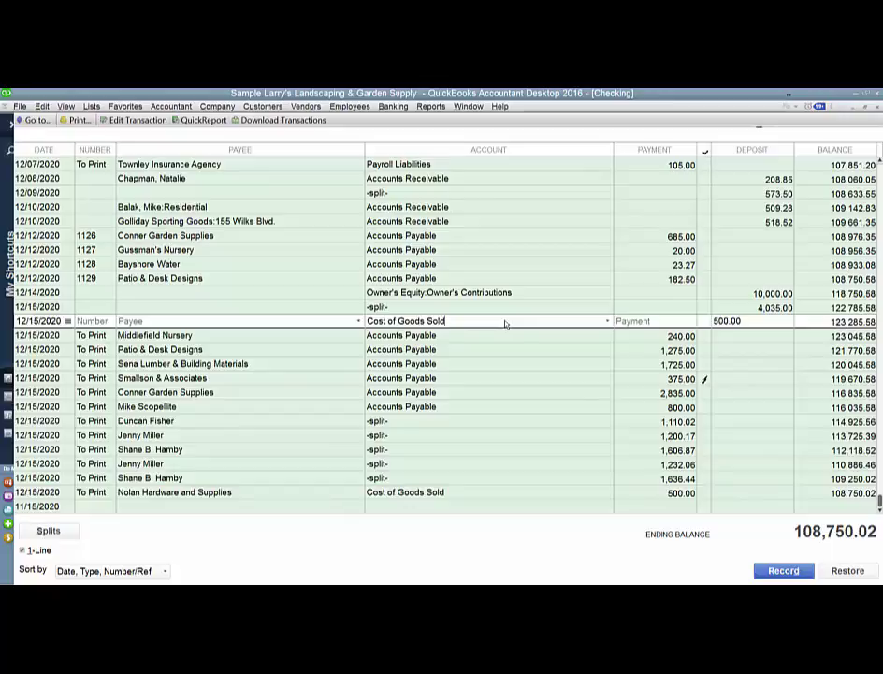